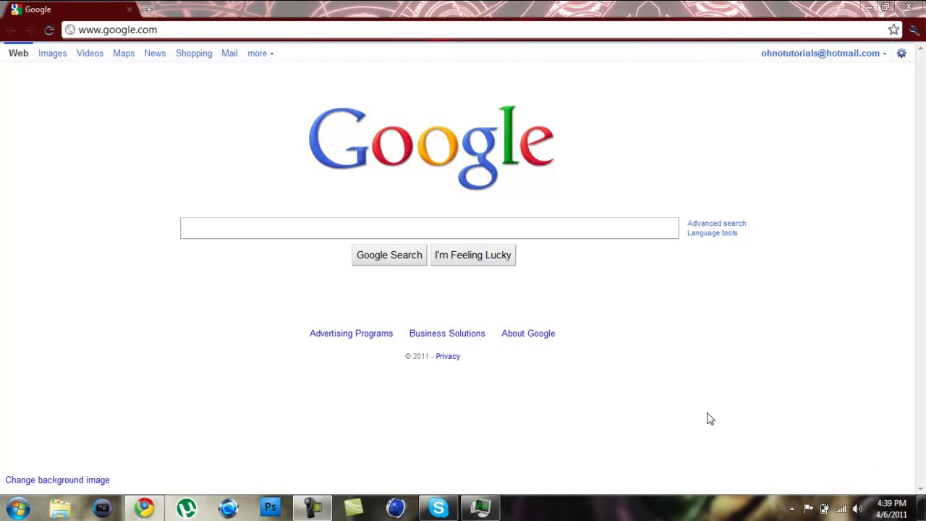
Go to youtube.com from the address bar
{"action": "left_click", "coordinate": [127, 27]}
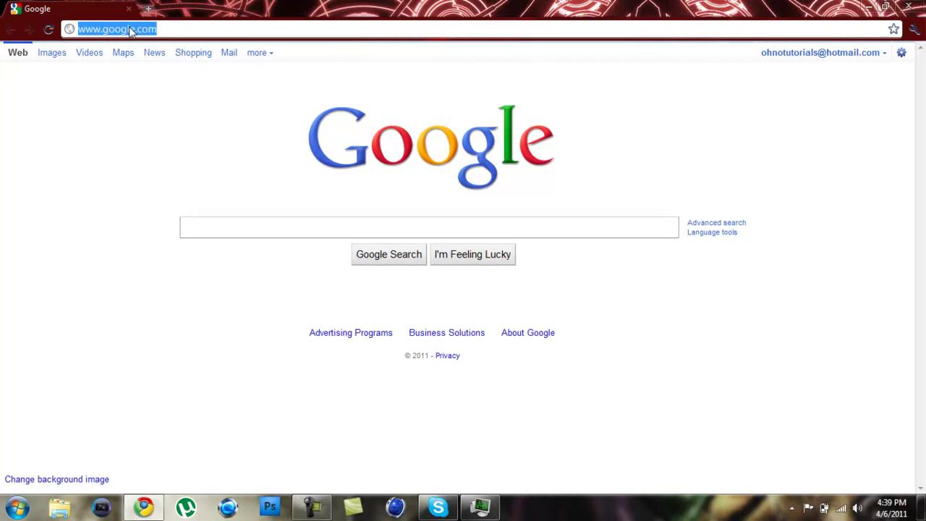
{"action": "type", "text": "youtube"}
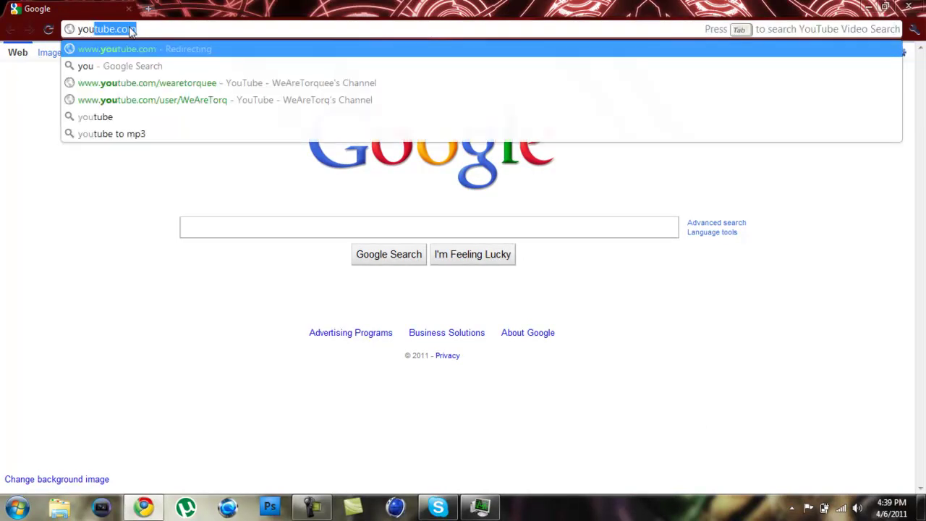
{"action": "key", "text": "Return"}
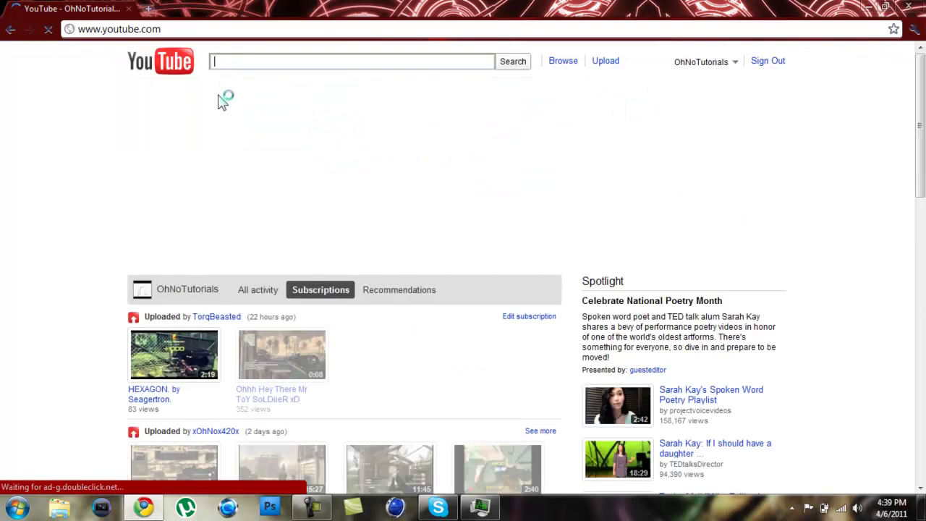
Search YouTube for 'ray' using the top suggestion
{"action": "left_click", "coordinate": [255, 63]}
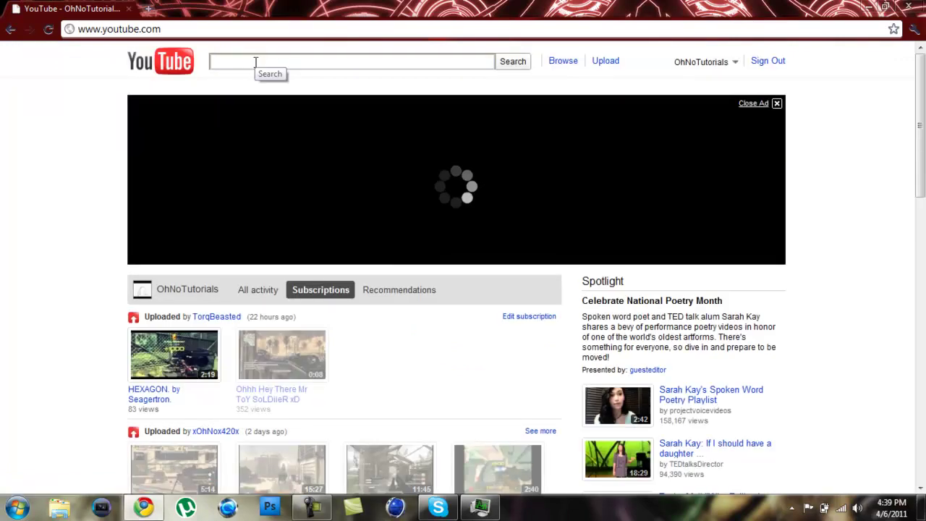
{"action": "type", "text": "ray"}
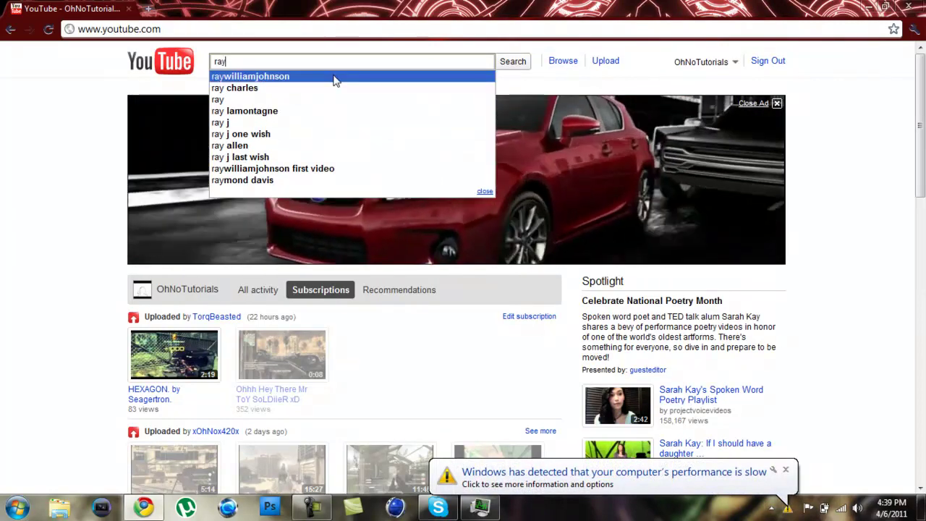
{"action": "left_click", "coordinate": [334, 78]}
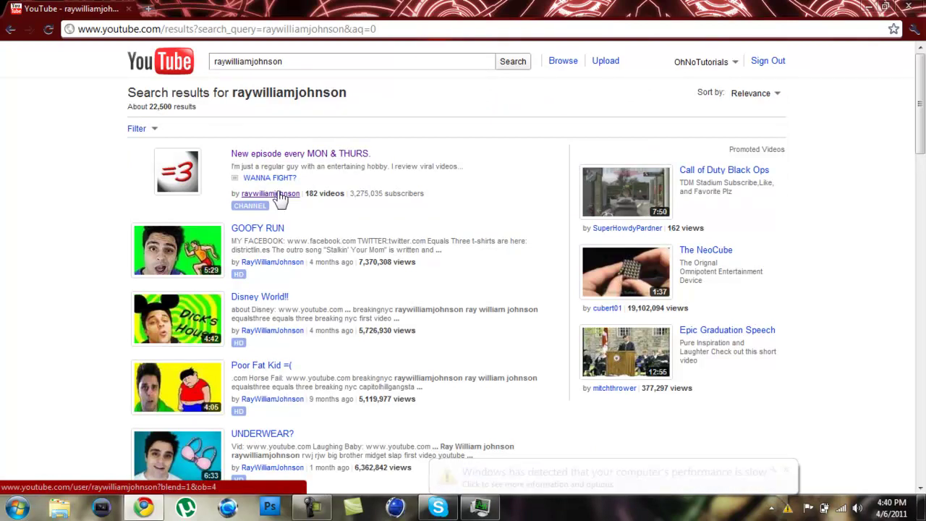
Open the =3 channel page, mute its featured video, and bring up the background's context menu
{"action": "left_click", "coordinate": [280, 195]}
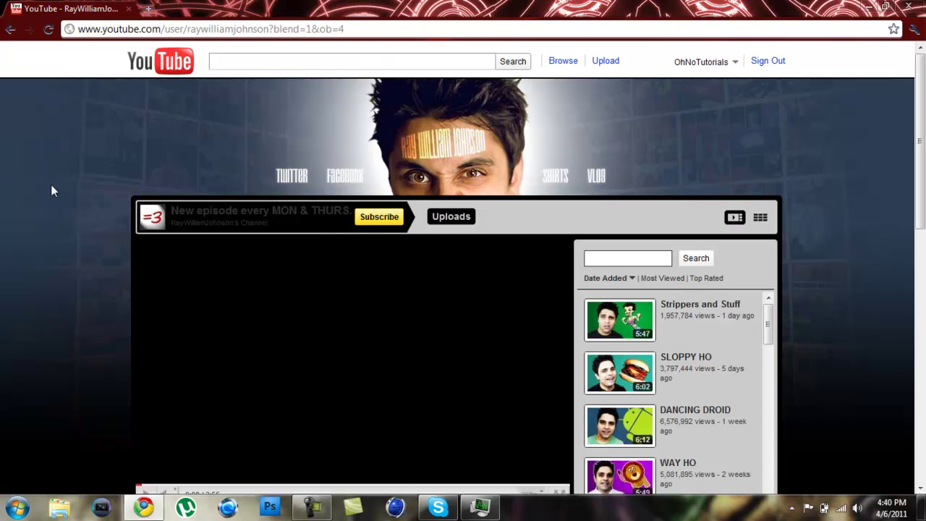
{"action": "scroll", "coordinate": [51, 187], "scroll_direction": "down", "scroll_amount": 1}
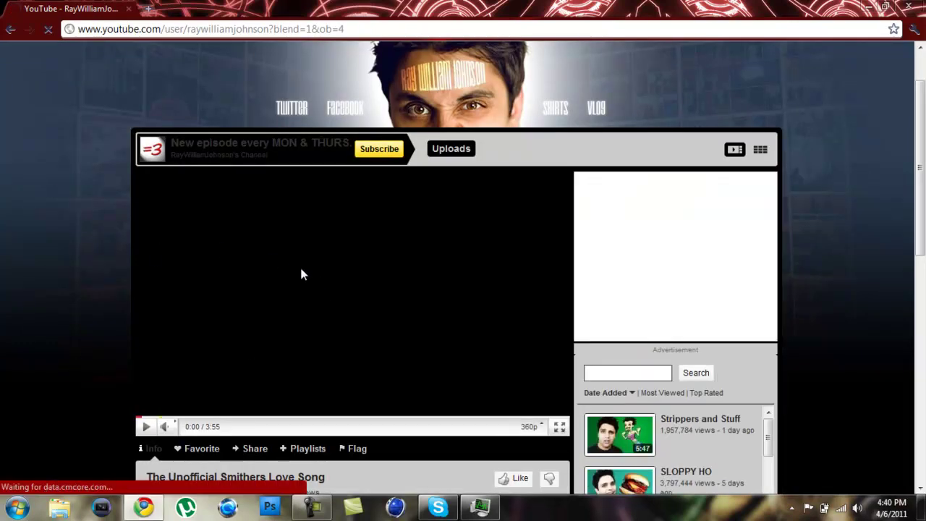
{"action": "left_click", "coordinate": [166, 428]}
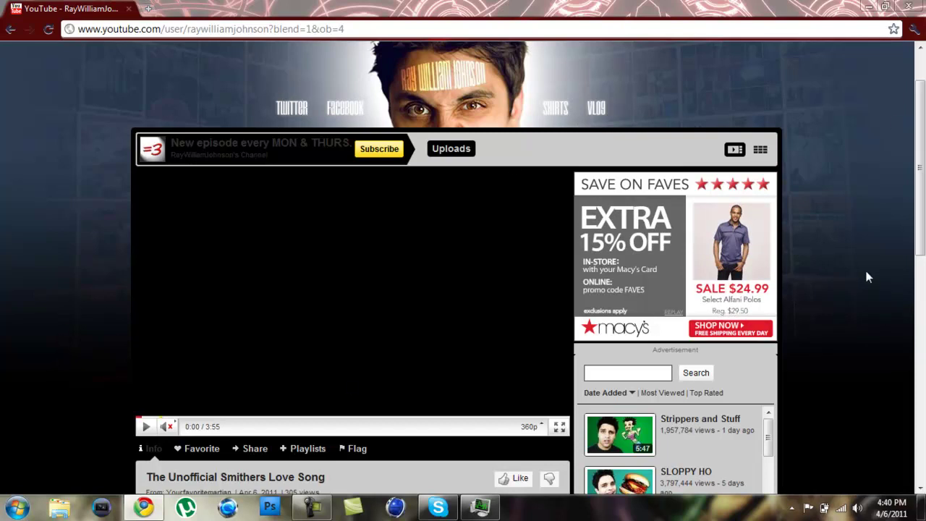
{"action": "right_click", "coordinate": [36, 350]}
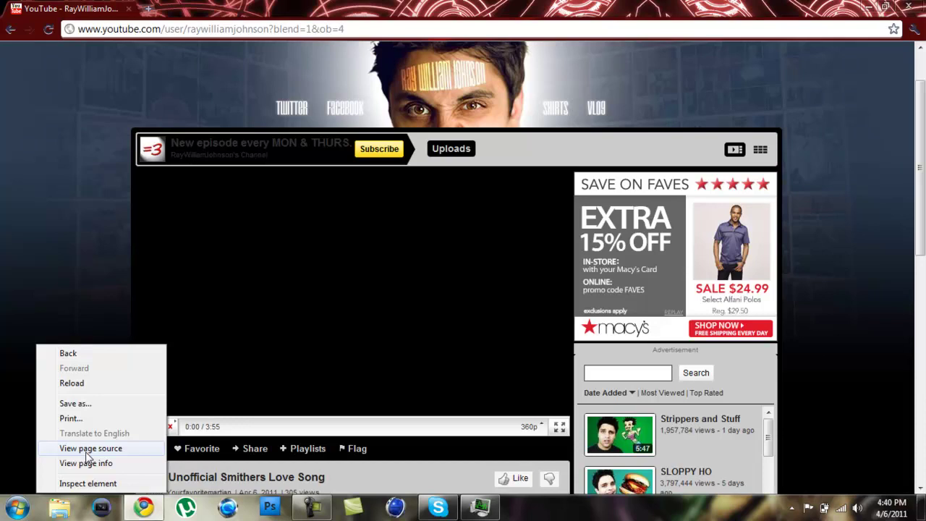
View the page source and select the background-image URL on line 20
{"action": "left_click", "coordinate": [88, 450]}
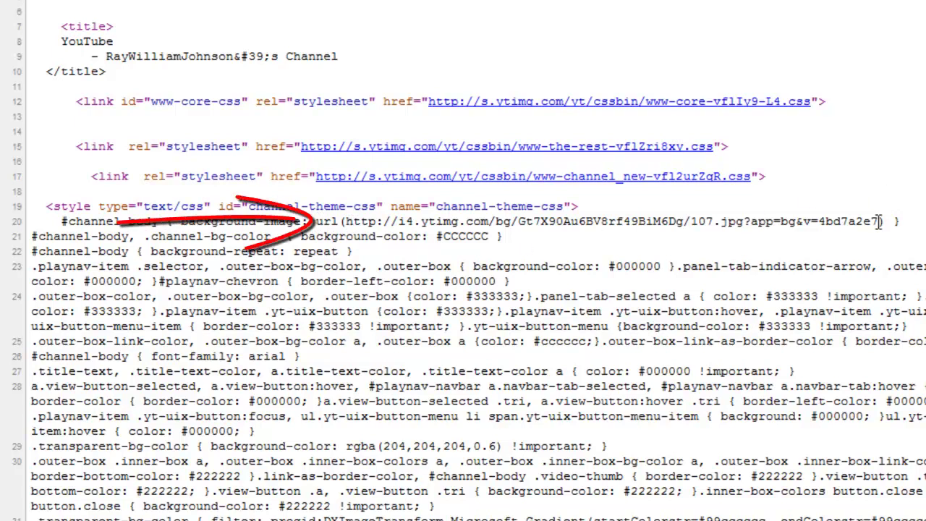
{"action": "mouse_move", "coordinate": [877, 221]}
{"action": "left_mouse_down"}
{"action": "mouse_move", "coordinate": [435, 206]}
{"action": "mouse_move", "coordinate": [347, 223]}
{"action": "left_mouse_up"}
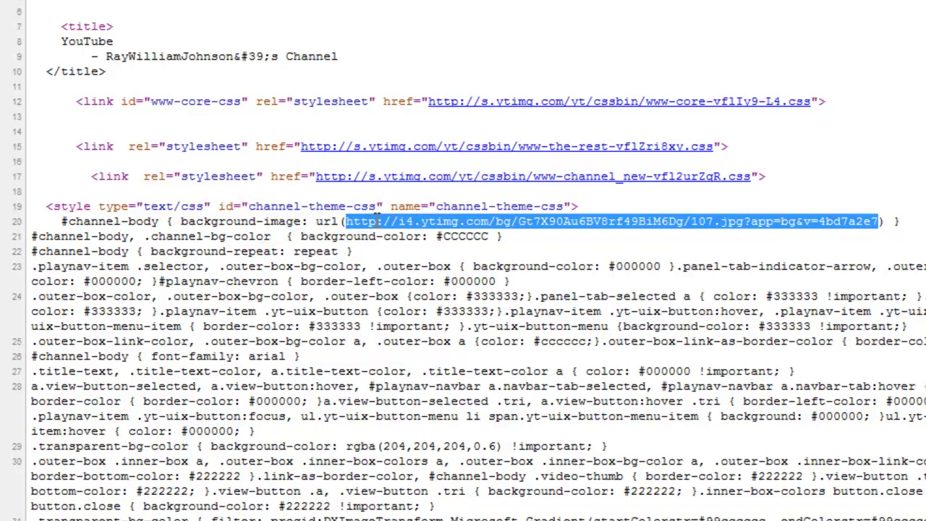
Copy the 107.jpg background-image URL and paste it into a new tab's address bar
{"action": "right_click", "coordinate": [871, 226]}
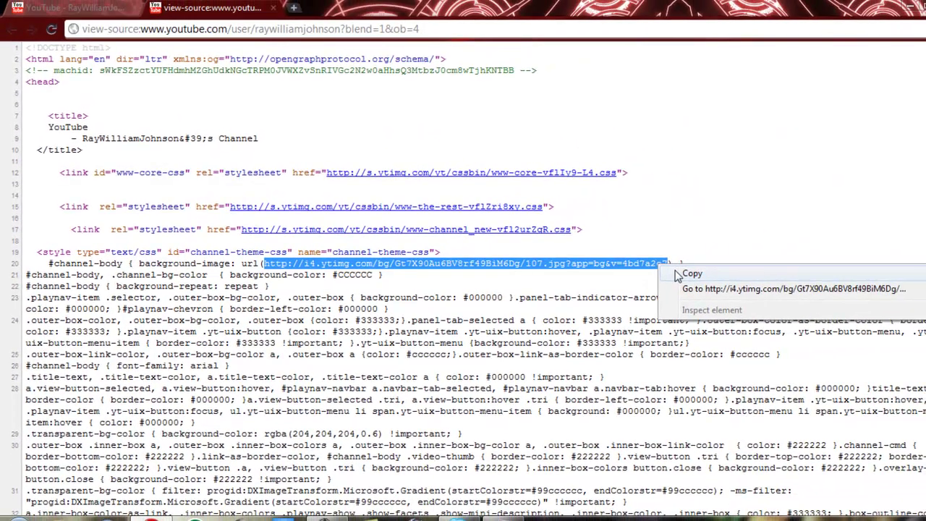
{"action": "left_click", "coordinate": [691, 274]}
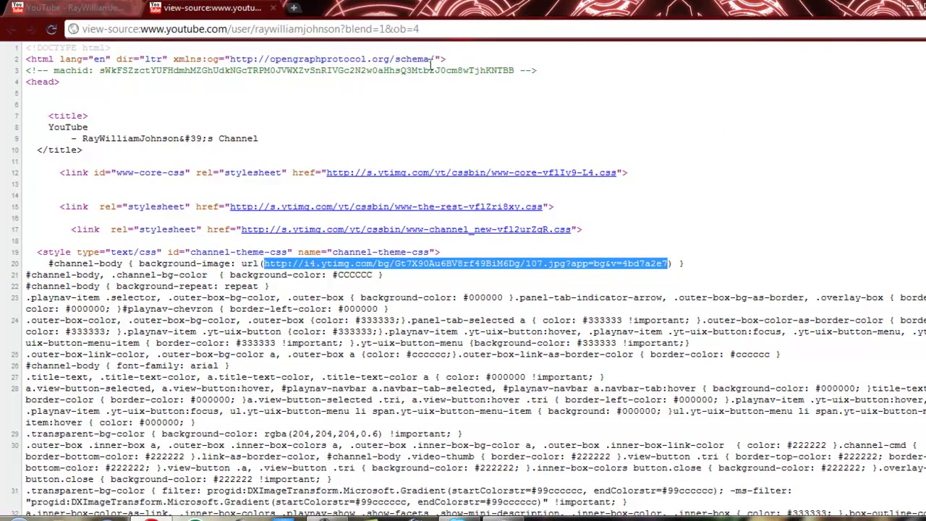
{"action": "left_click", "coordinate": [295, 8]}
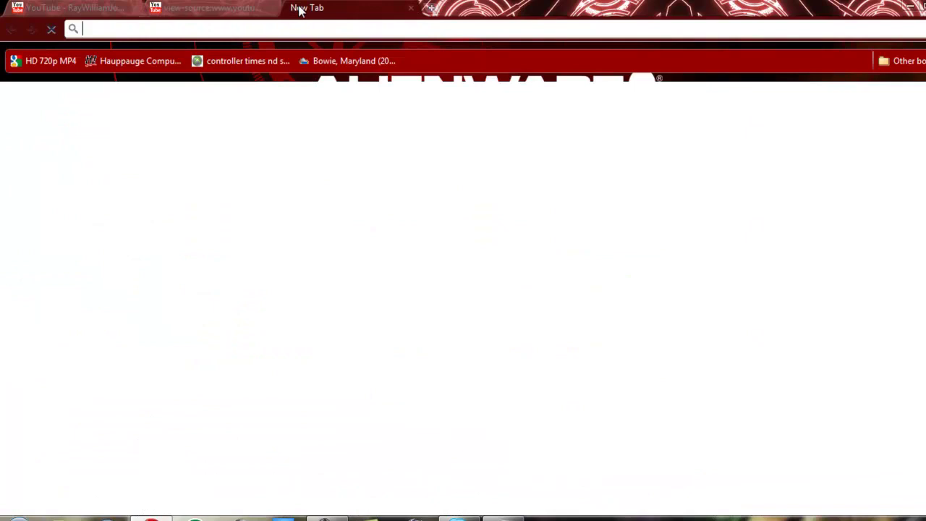
{"action": "left_click", "coordinate": [199, 13]}
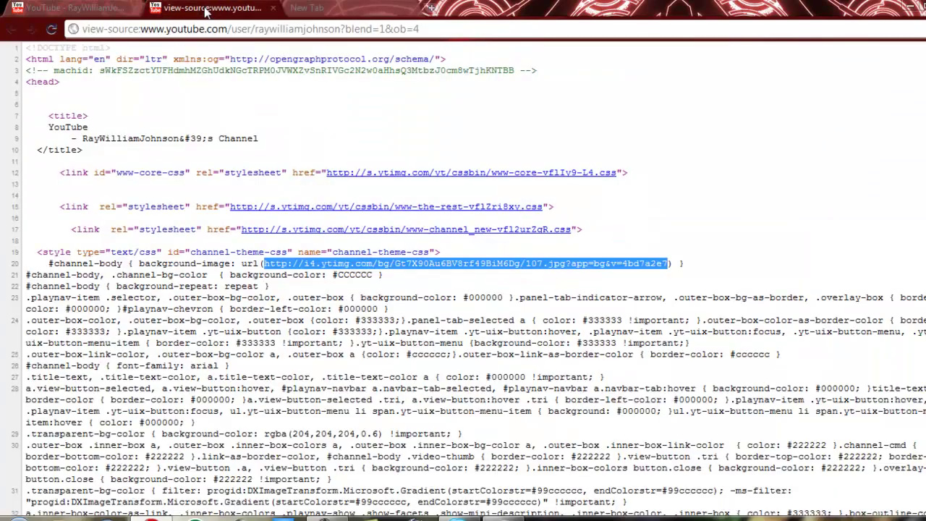
{"action": "left_click", "coordinate": [329, 7]}
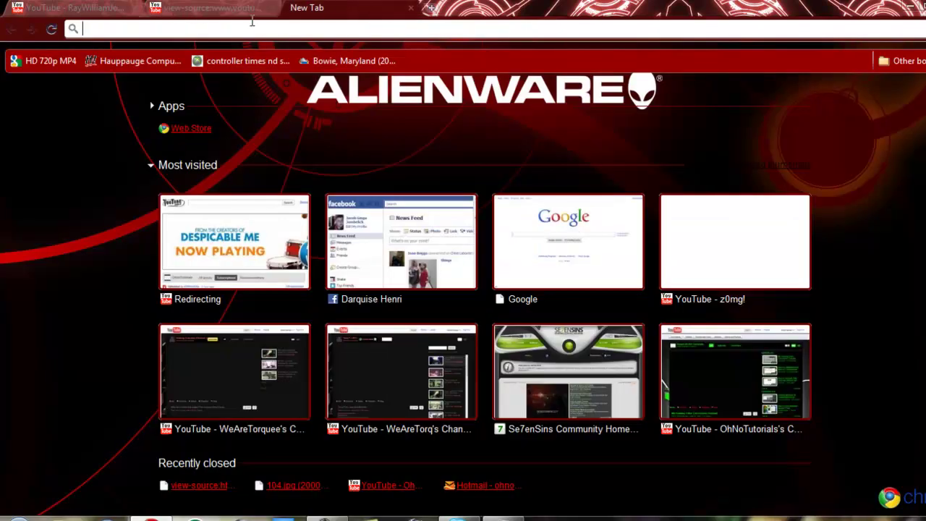
{"action": "right_click", "coordinate": [127, 28]}
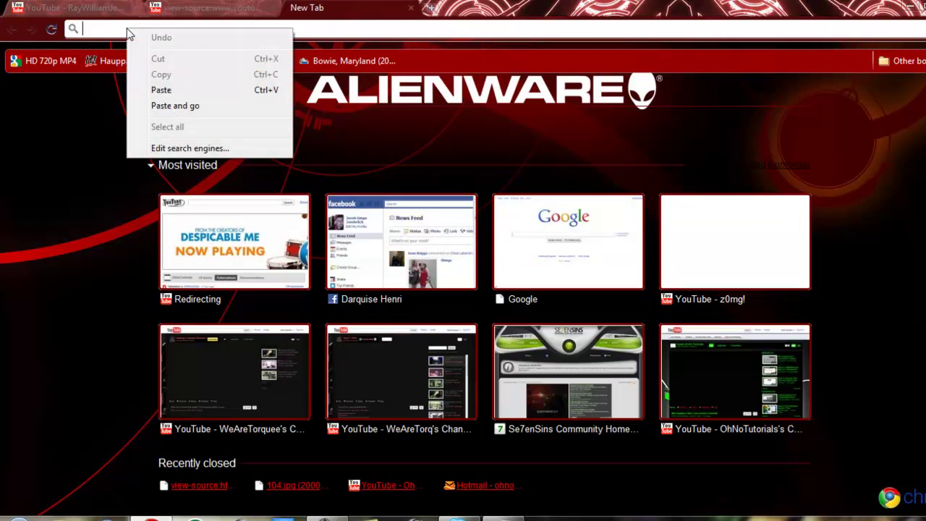
{"action": "left_click", "coordinate": [162, 90]}
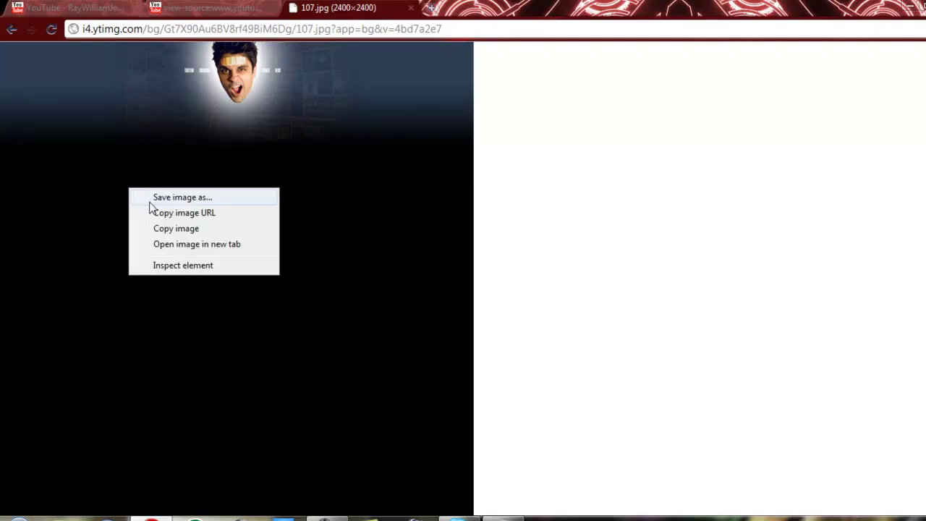
Save the 107.jpg image as a JPEG into the Pictures library
{"action": "left_click", "coordinate": [152, 200]}
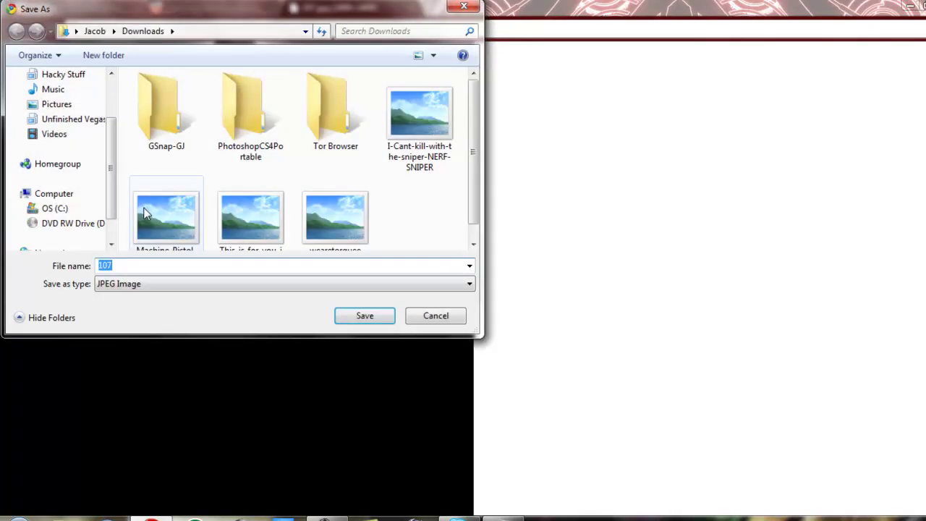
{"action": "left_click_drag", "start_coordinate": [474, 185], "coordinate": [480, 120]}
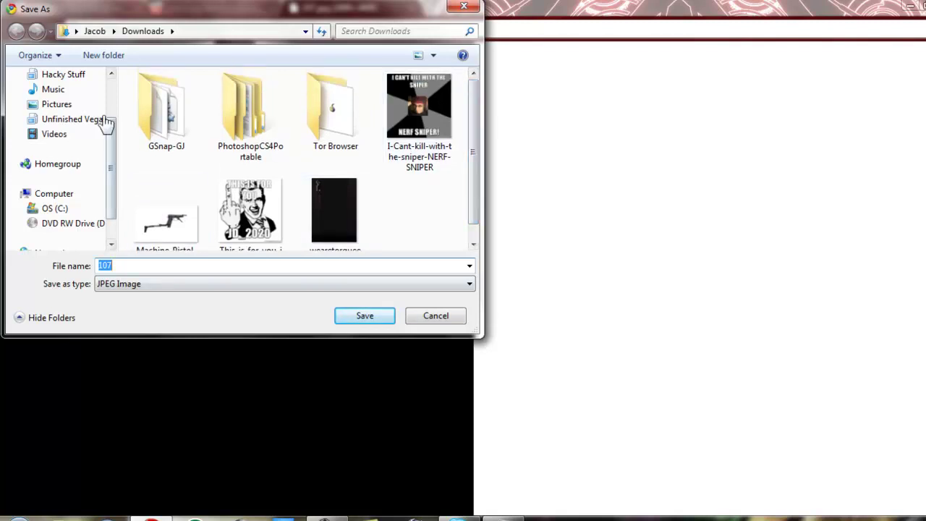
{"action": "left_click", "coordinate": [52, 136]}
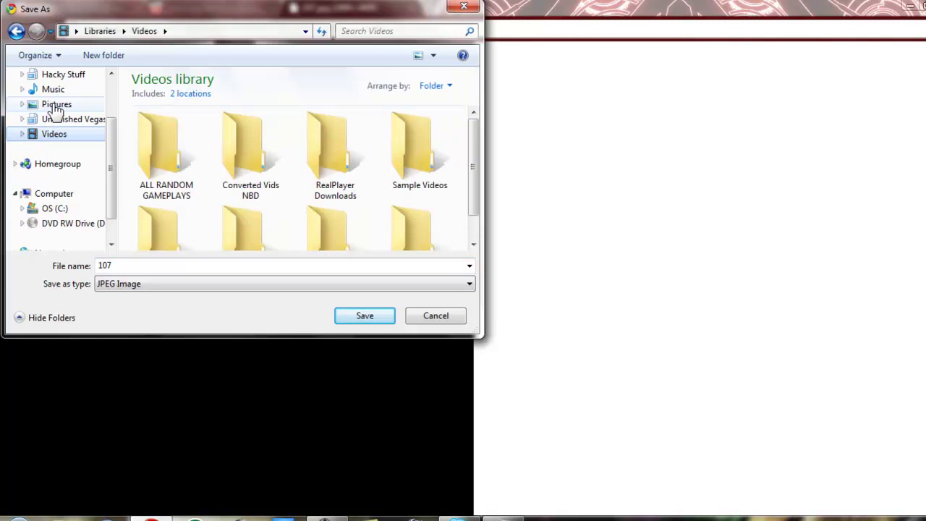
{"action": "left_click", "coordinate": [52, 105]}
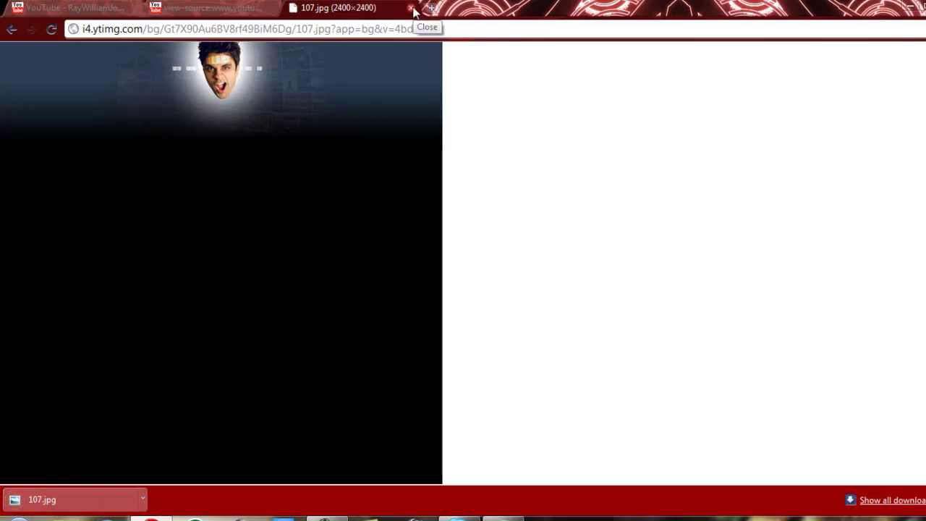
Close the image and source tabs, open your Home Of HD Voice Tutorials channel, and pause its video
{"action": "left_click", "coordinate": [412, 8]}
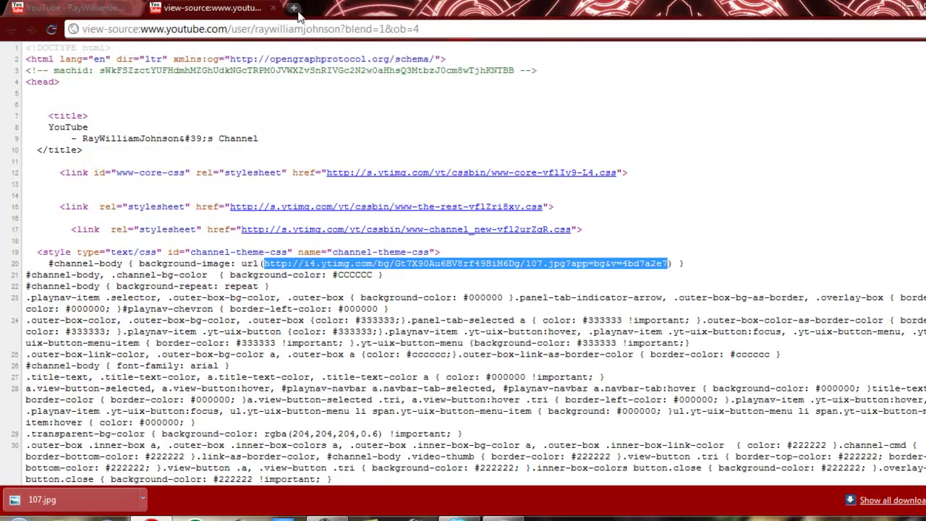
{"action": "left_click", "coordinate": [272, 8]}
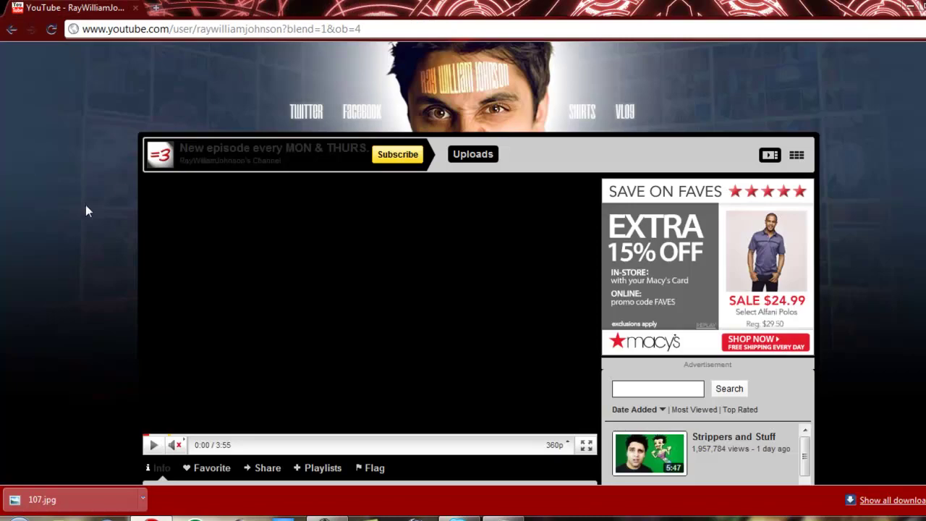
{"action": "scroll", "coordinate": [872, 167], "scroll_direction": "up", "scroll_amount": 2}
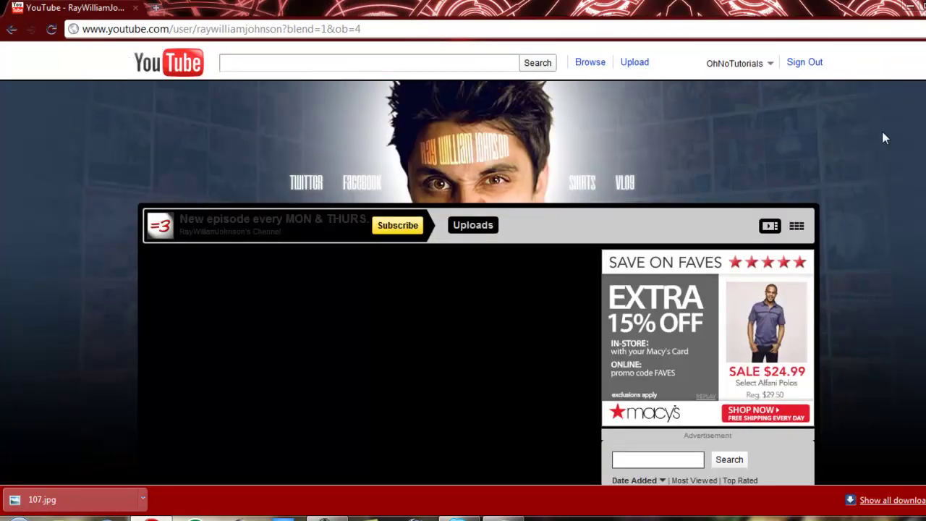
{"action": "left_click", "coordinate": [738, 63]}
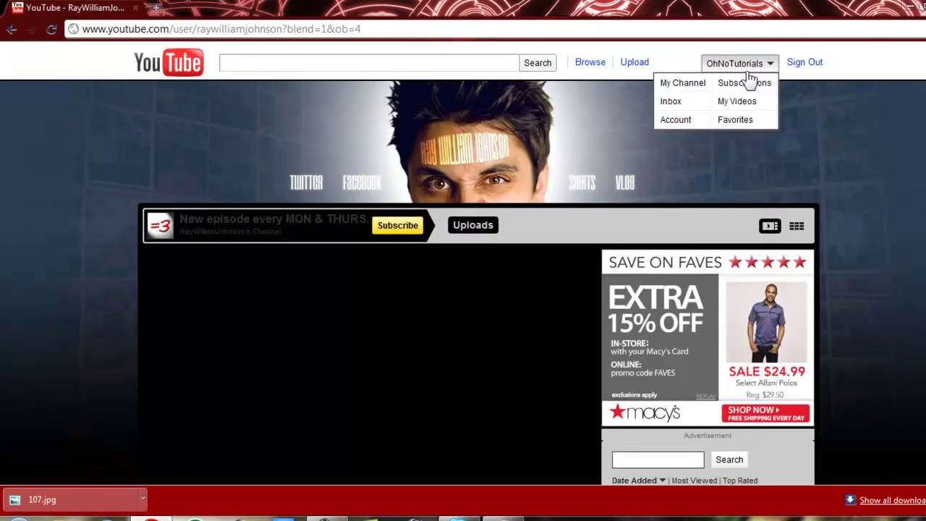
{"action": "left_click", "coordinate": [693, 84]}
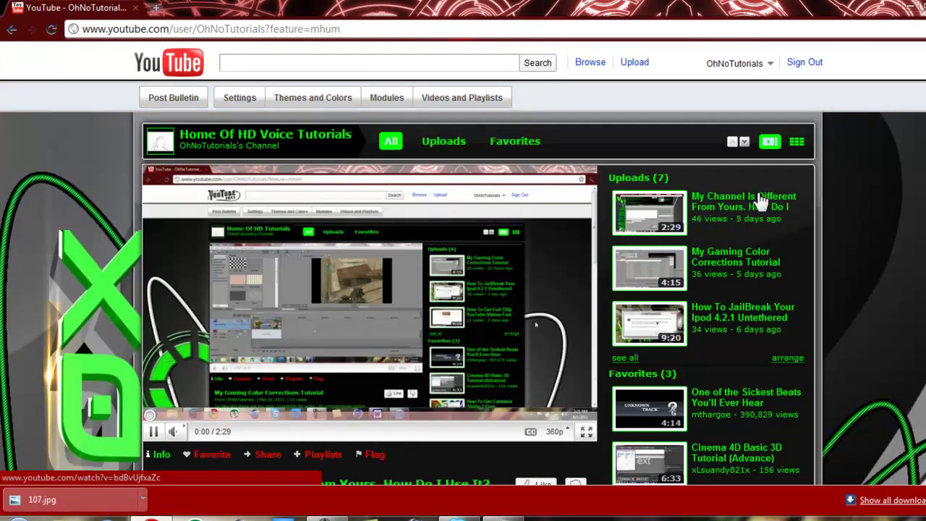
{"action": "left_click", "coordinate": [232, 311]}
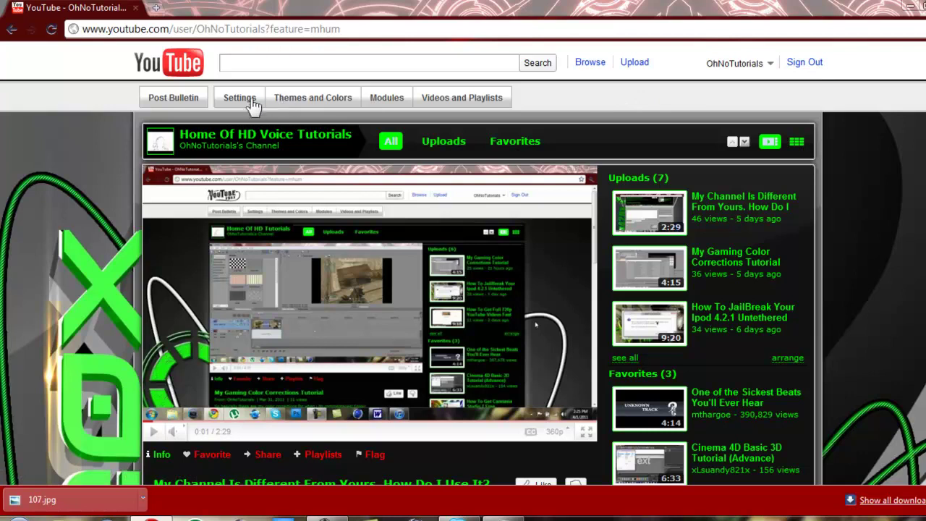
In Themes and Colors advanced options, delete the channel's current background image
{"action": "left_click", "coordinate": [310, 101]}
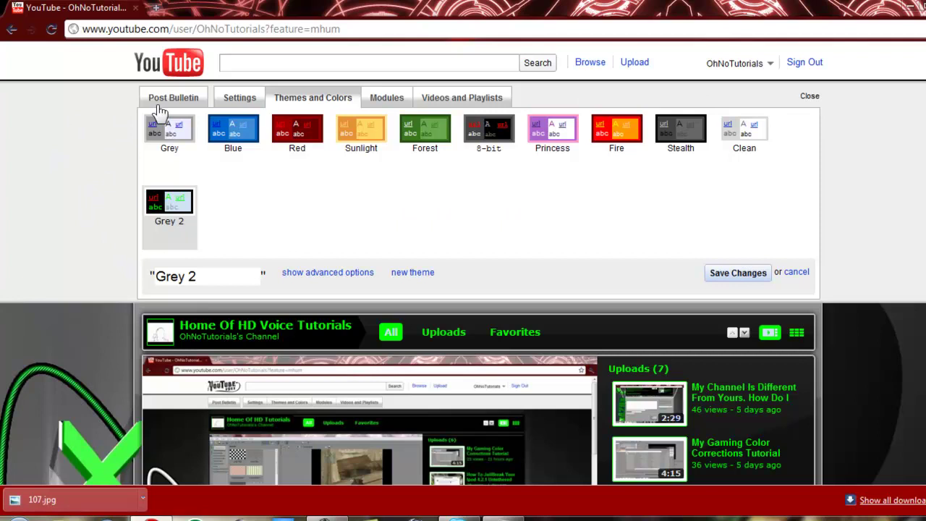
{"action": "left_click", "coordinate": [339, 281]}
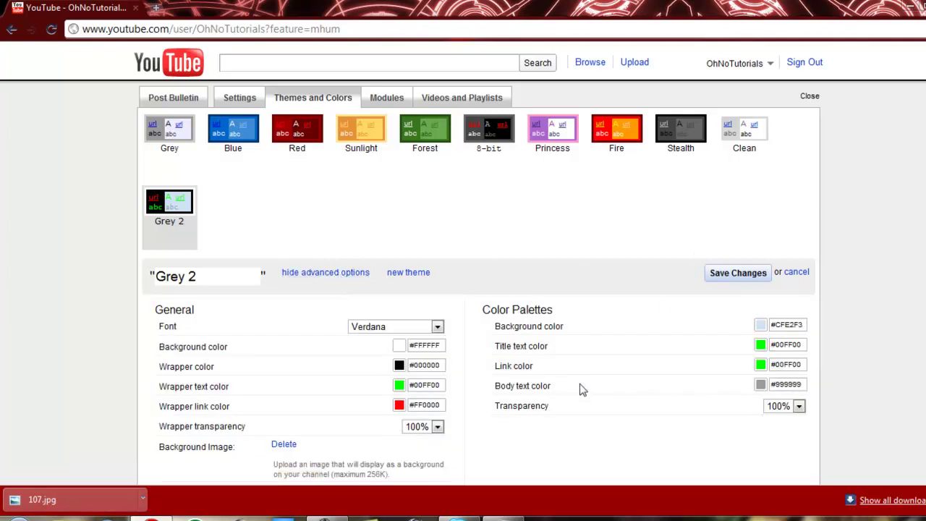
{"action": "scroll", "coordinate": [250, 272], "scroll_direction": "down", "scroll_amount": 3}
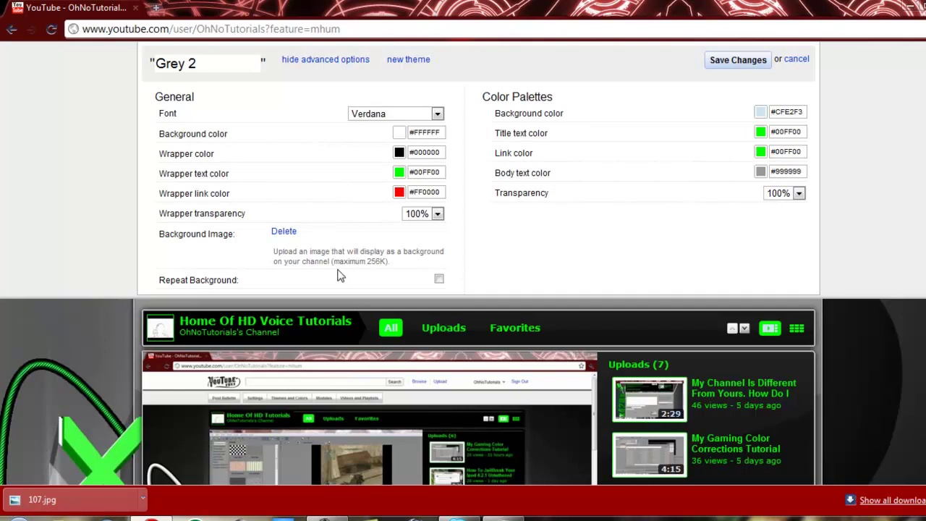
{"action": "left_click", "coordinate": [284, 231]}
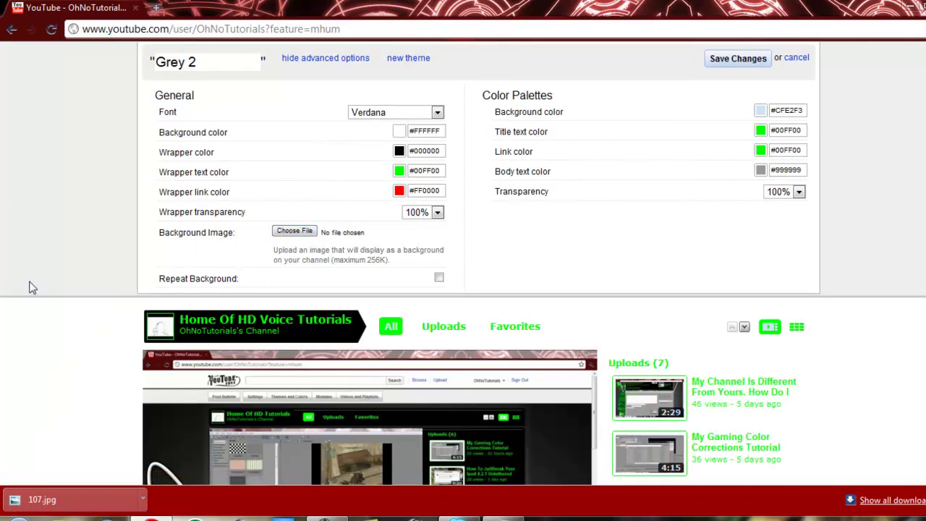
{"action": "left_click_drag", "start_coordinate": [36, 485], "coordinate": [295, 235]}
Upload 107.jpg from the Pictures library as the channel background image
{"action": "left_click", "coordinate": [295, 232]}
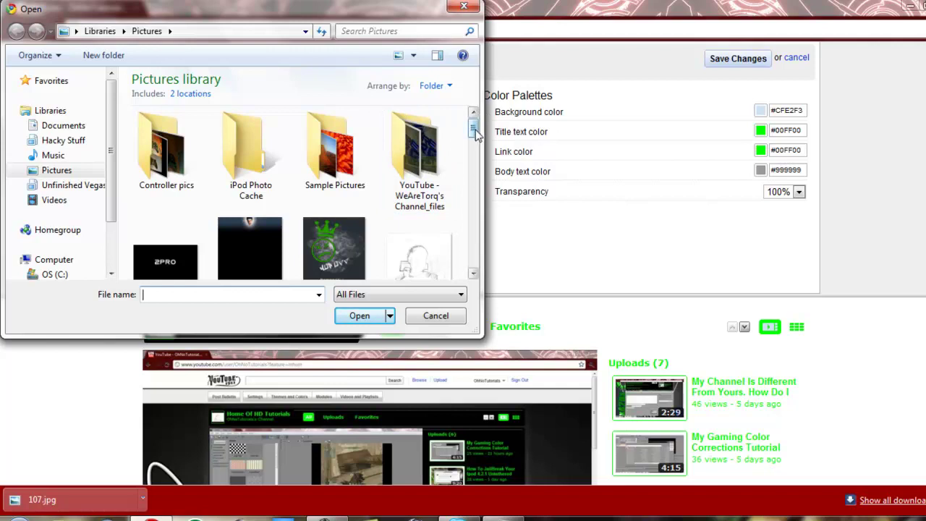
{"action": "left_click_drag", "start_coordinate": [475, 130], "coordinate": [472, 136]}
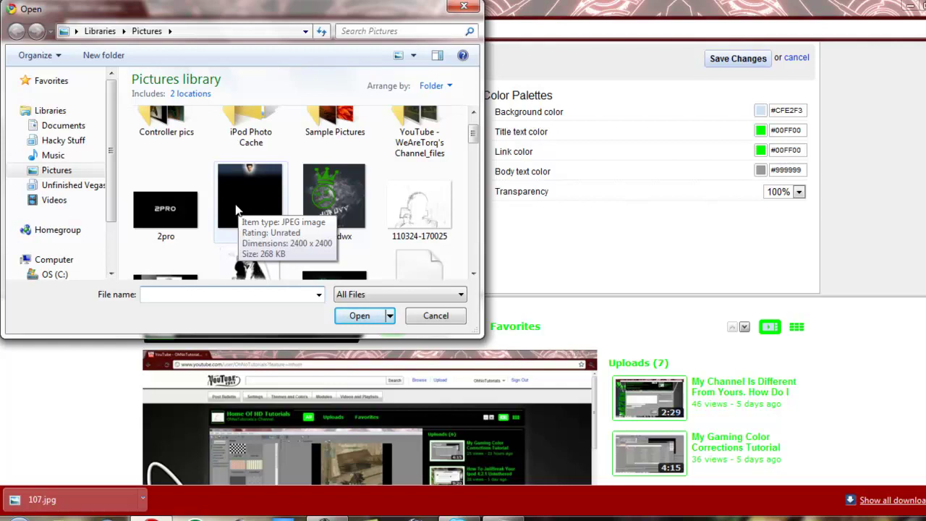
{"action": "left_click", "coordinate": [236, 209]}
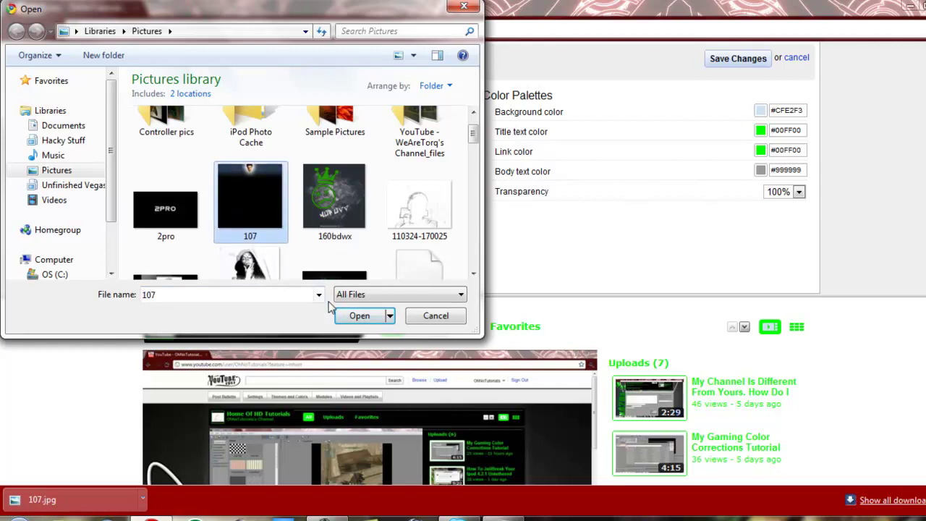
{"action": "left_click", "coordinate": [350, 318]}
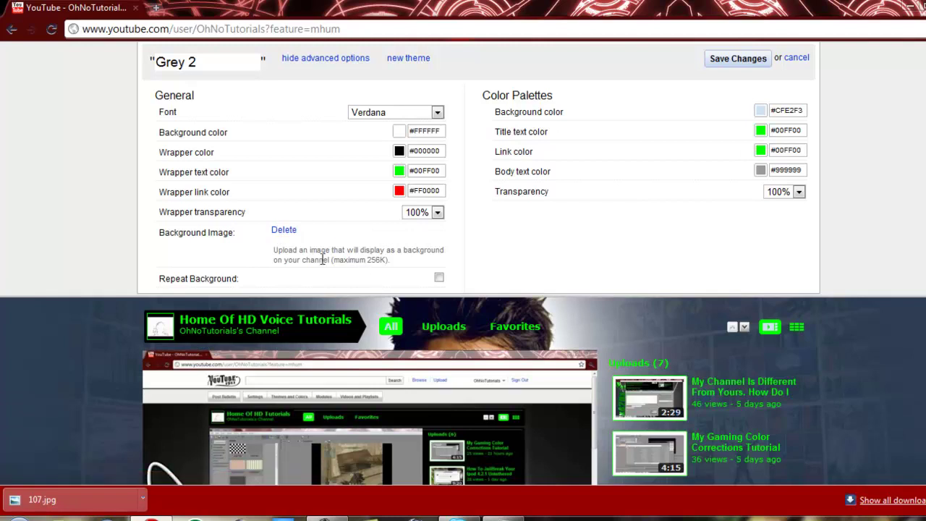
{"action": "left_click_drag", "start_coordinate": [331, 262], "coordinate": [389, 262]}
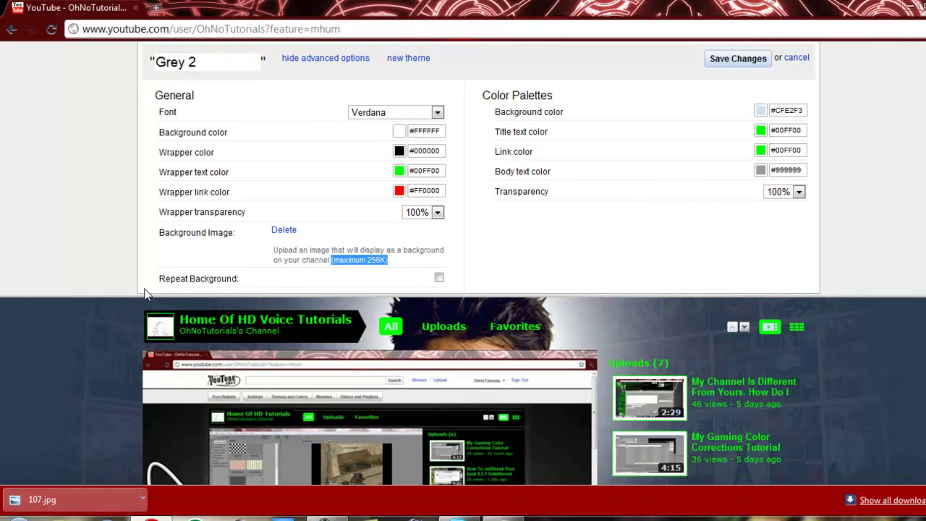
{"action": "left_click", "coordinate": [360, 262]}
{"action": "scroll", "coordinate": [100, 259], "scroll_direction": "down", "scroll_amount": 5}
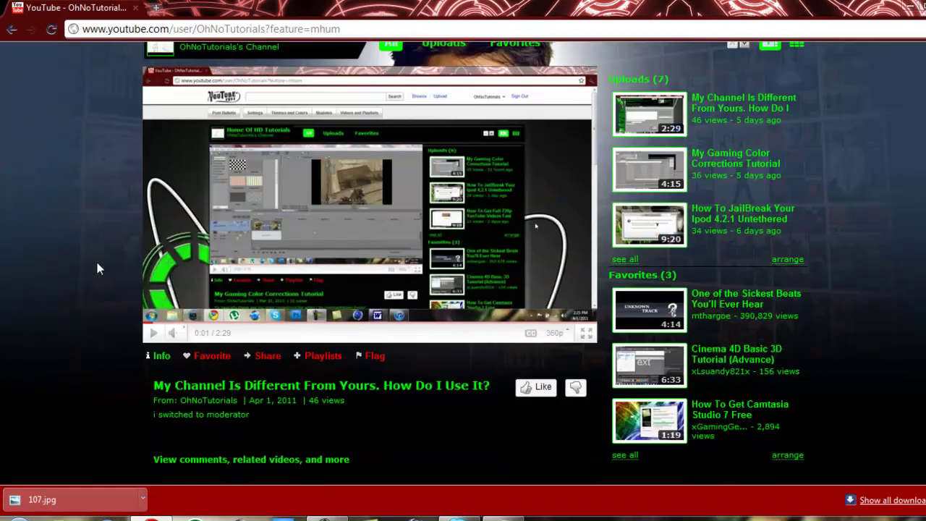
{"action": "scroll", "coordinate": [101, 262], "scroll_direction": "up", "scroll_amount": 4}
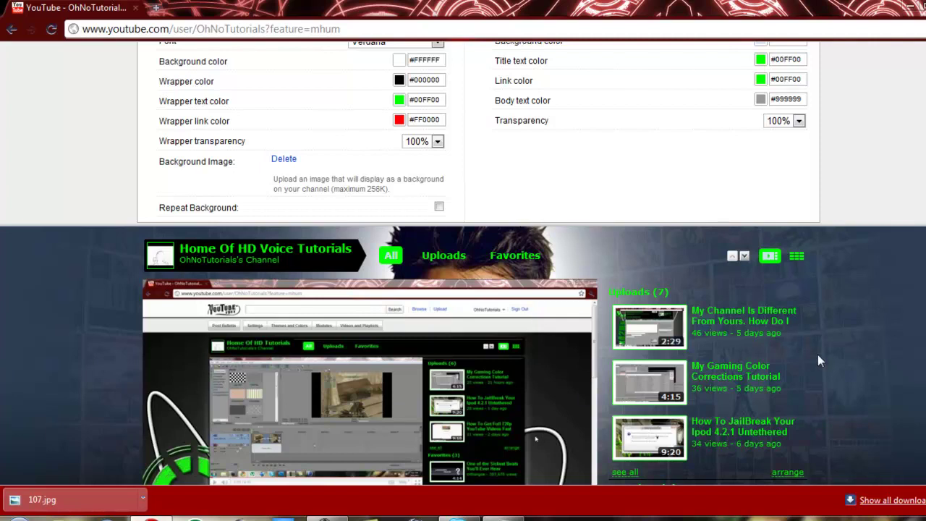
{"action": "scroll", "coordinate": [841, 350], "scroll_direction": "up", "scroll_amount": 4}
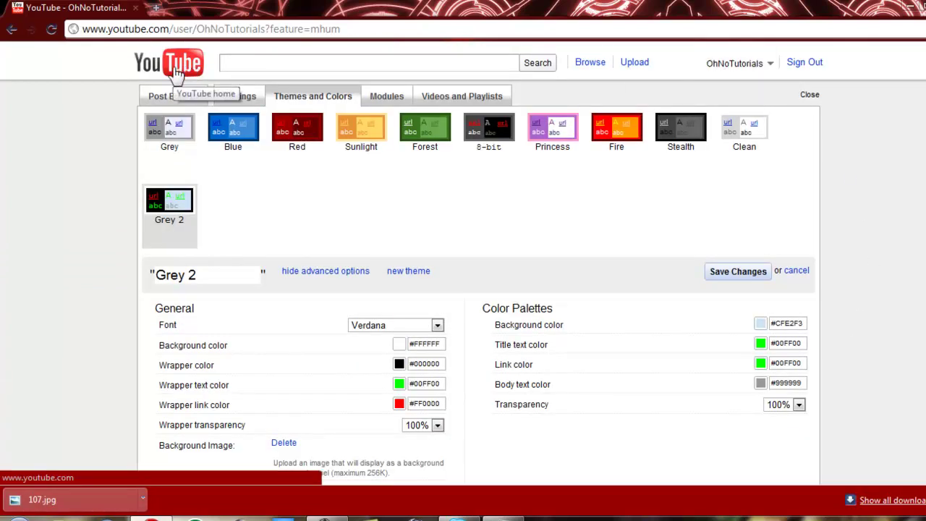
{"action": "scroll", "coordinate": [68, 145], "scroll_direction": "down", "scroll_amount": 12}
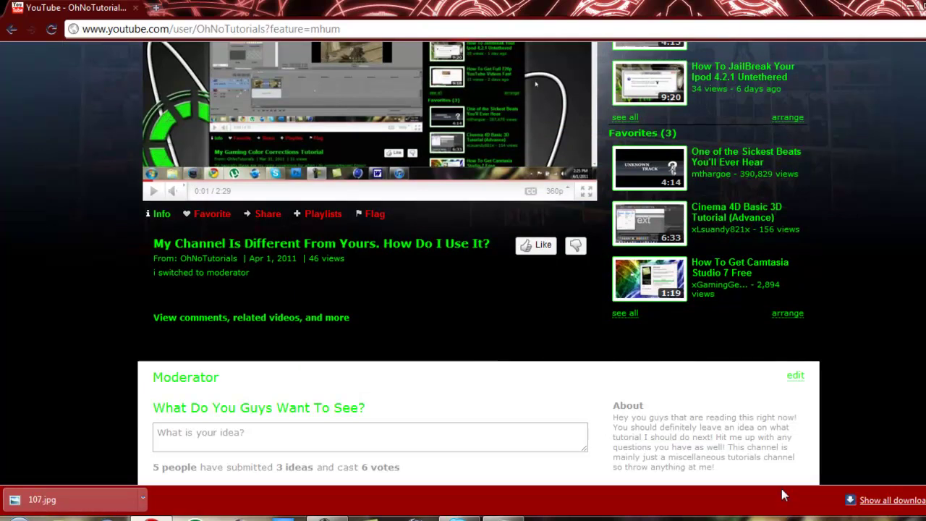
{"action": "scroll", "coordinate": [43, 264], "scroll_direction": "up", "scroll_amount": 3}
{"action": "scroll", "coordinate": [58, 269], "scroll_direction": "up", "scroll_amount": 1}
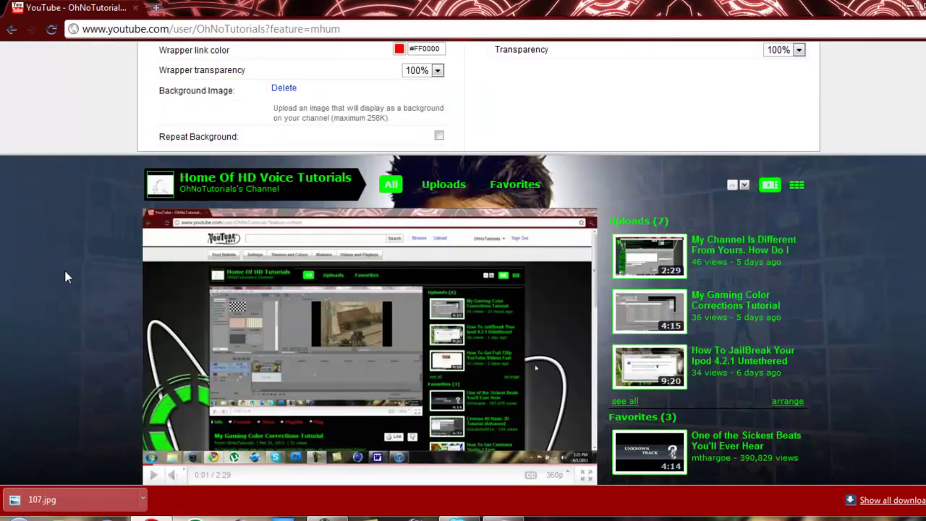